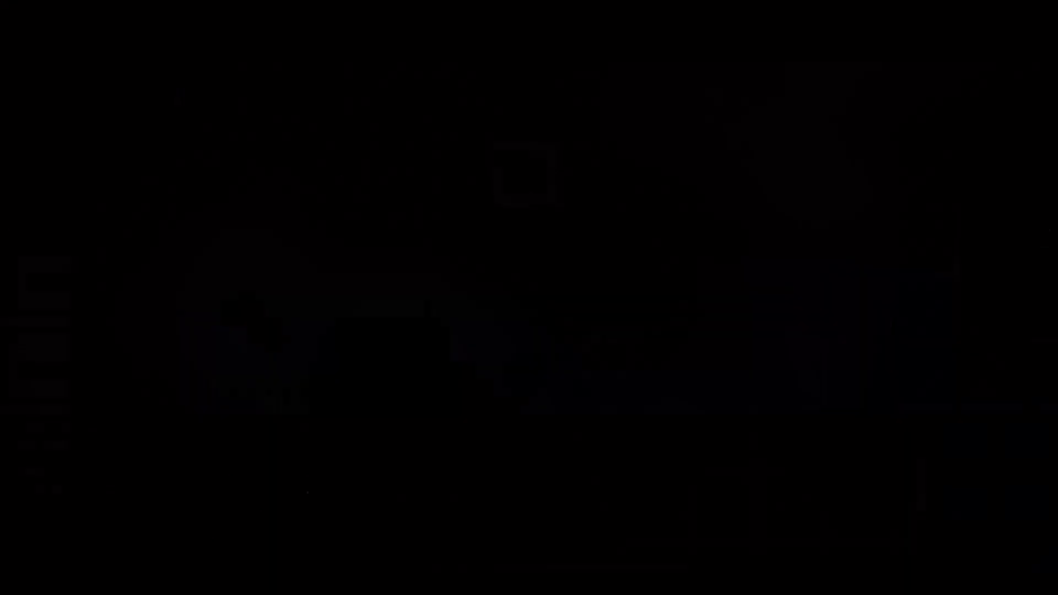
- Move the Battlestar2 five tiles through the enemy ships: left, diagonally twice, then down twice
{"action": "left_click", "coordinate": [430, 167]}
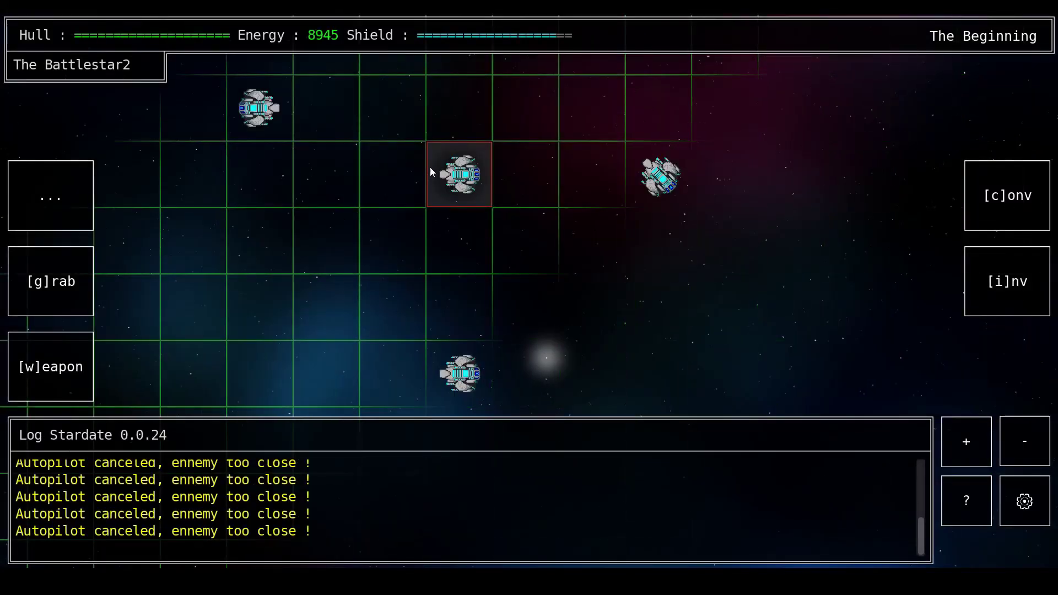
{"action": "left_click", "coordinate": [421, 216]}
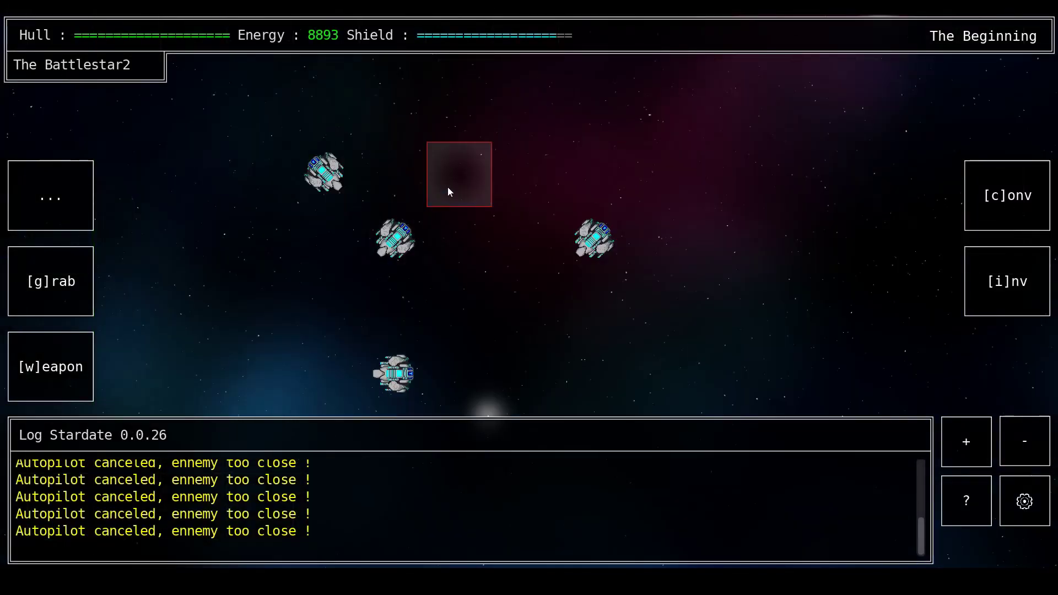
{"action": "left_click", "coordinate": [447, 188]}
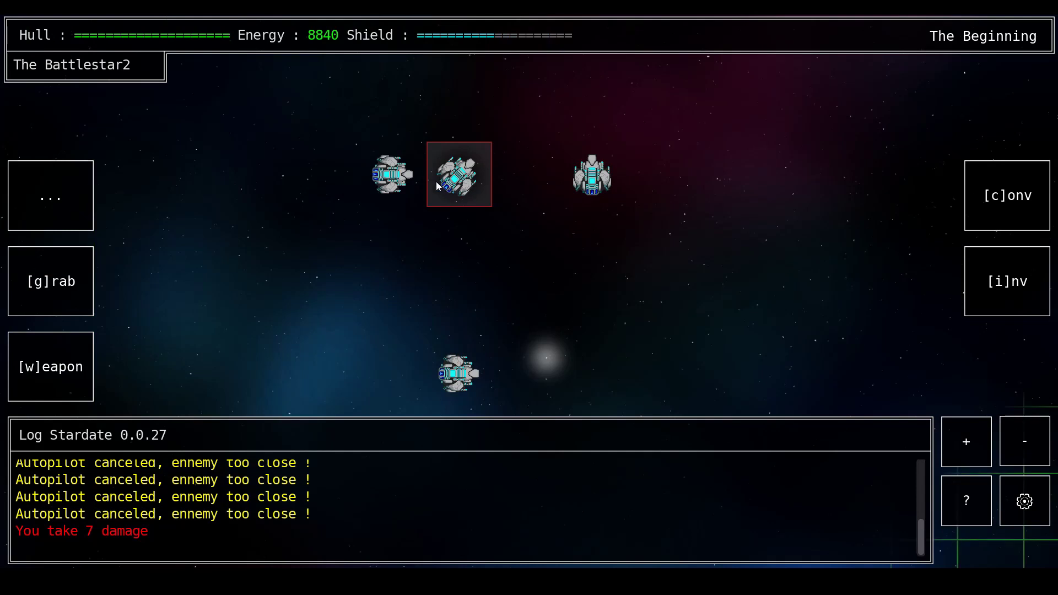
{"action": "left_click", "coordinate": [471, 237]}
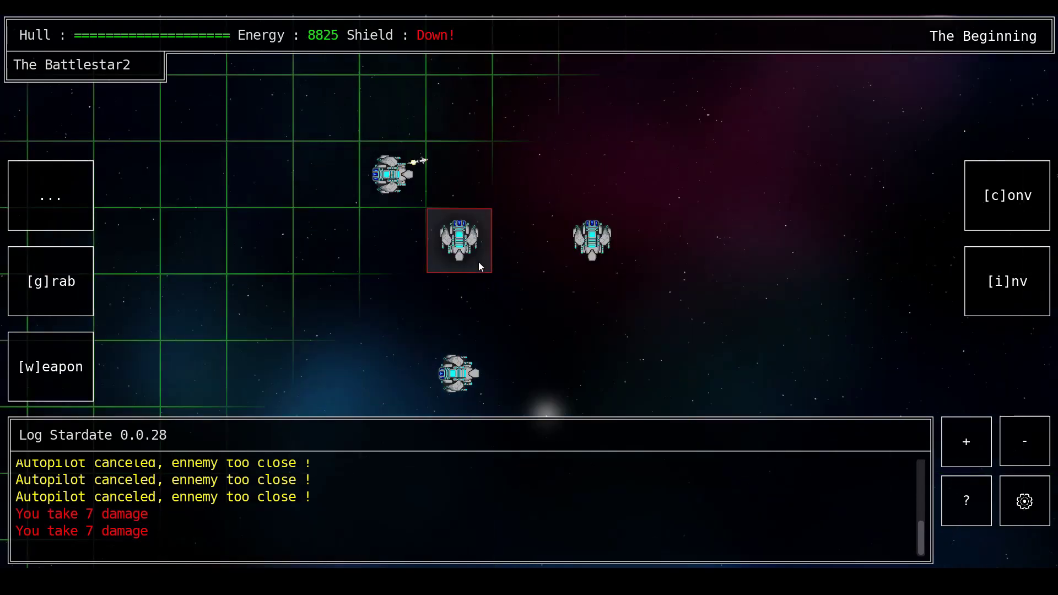
{"action": "left_click", "coordinate": [407, 287]}
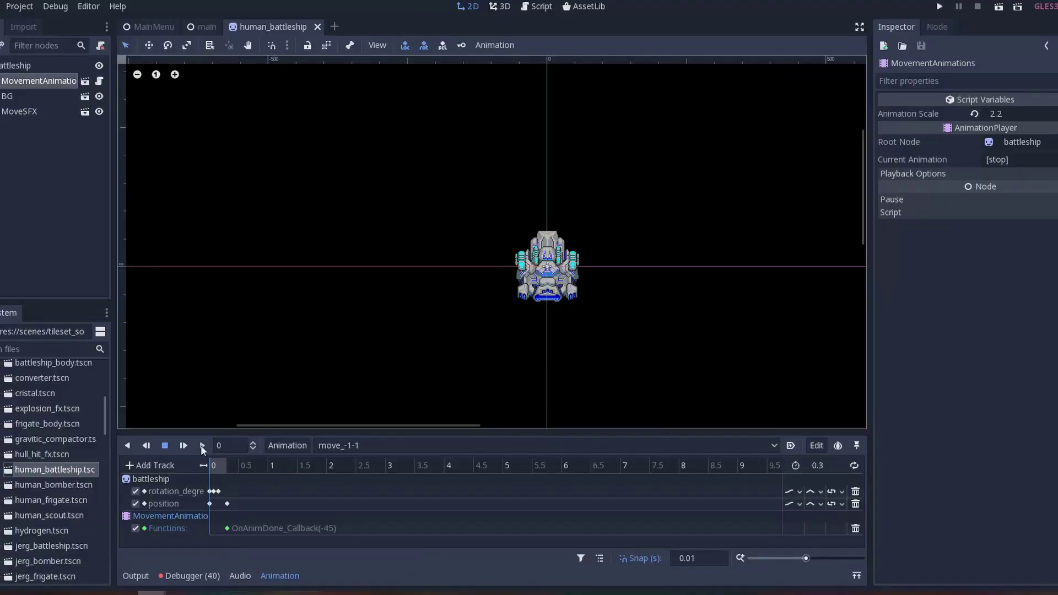
- Play the battleship's move_01 movement animation in the Animation panel
{"action": "left_click", "coordinate": [201, 445]}
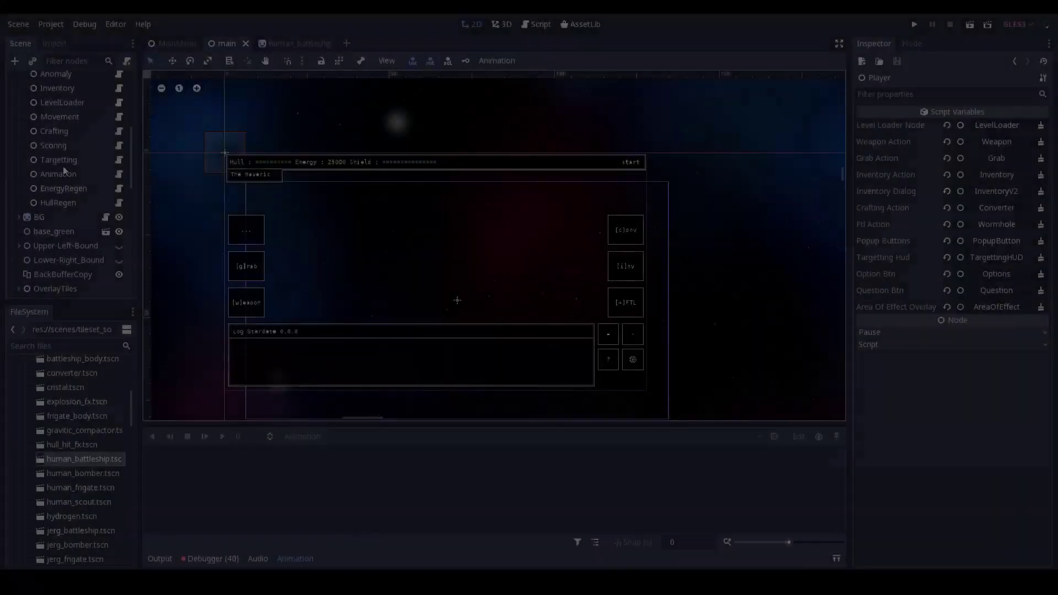
- Open AnimationBehavior.gd and highlight its _ready signal connections through OnObjectDestroyed_Callback
{"action": "left_click", "coordinate": [43, 175]}
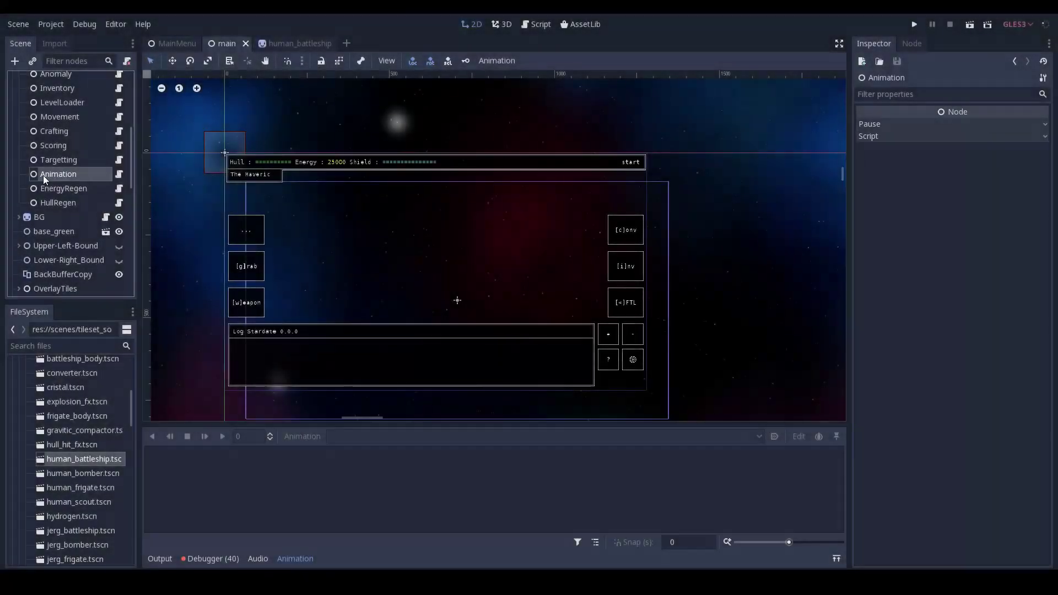
{"action": "left_click", "coordinate": [119, 175]}
{"action": "left_click_drag", "start_coordinate": [606, 144], "coordinate": [322, 112]}
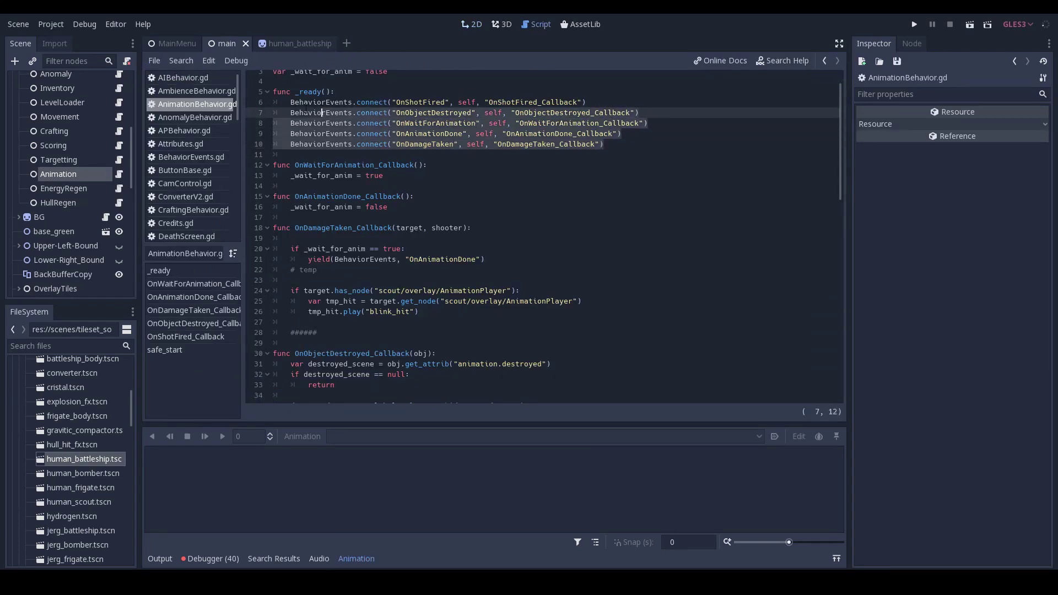
{"action": "scroll", "coordinate": [843, 158], "scroll_direction": "down", "scroll_amount": 8}
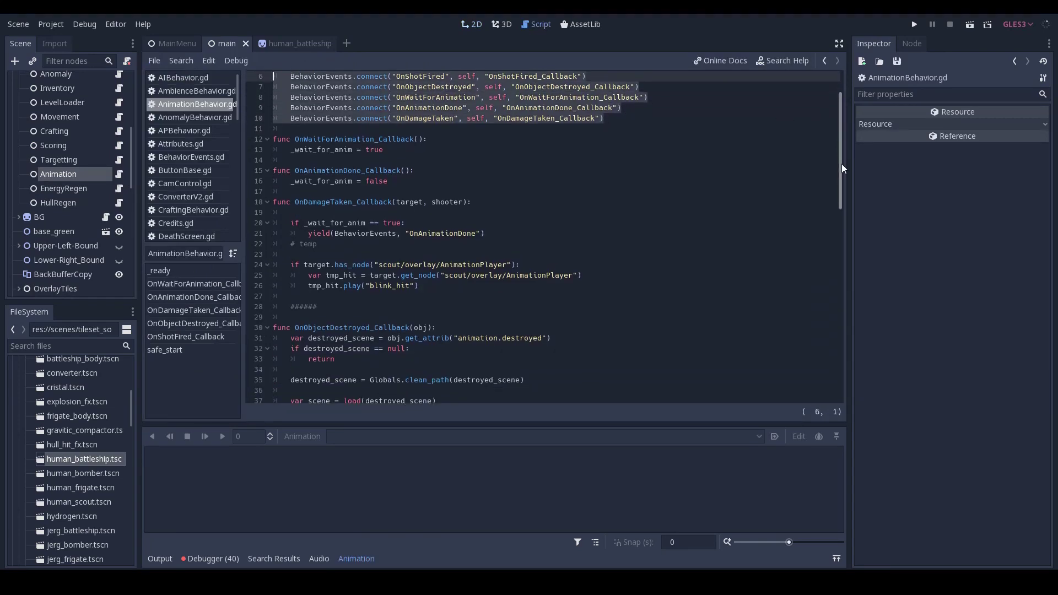
{"action": "left_click_drag", "start_coordinate": [274, 102], "coordinate": [459, 249]}
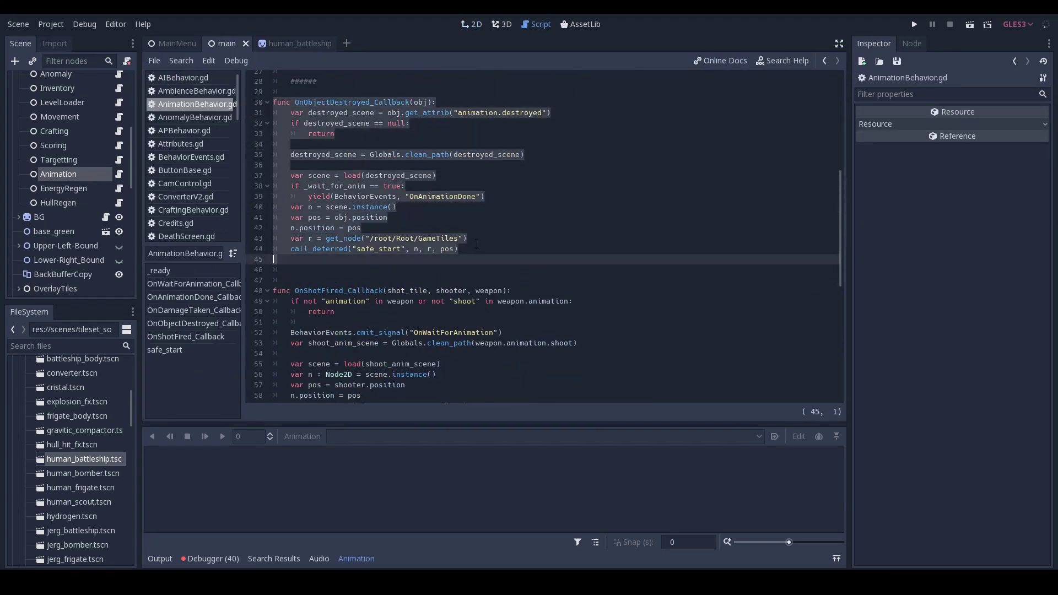
{"action": "left_click", "coordinate": [378, 217]}
- Open the explosion_fx.tscn scene from the FileSystem dock
{"action": "left_click", "coordinate": [379, 175]}
{"action": "scroll", "coordinate": [495, 231], "scroll_direction": "down", "scroll_amount": 5}
{"action": "double_click", "coordinate": [77, 401]}
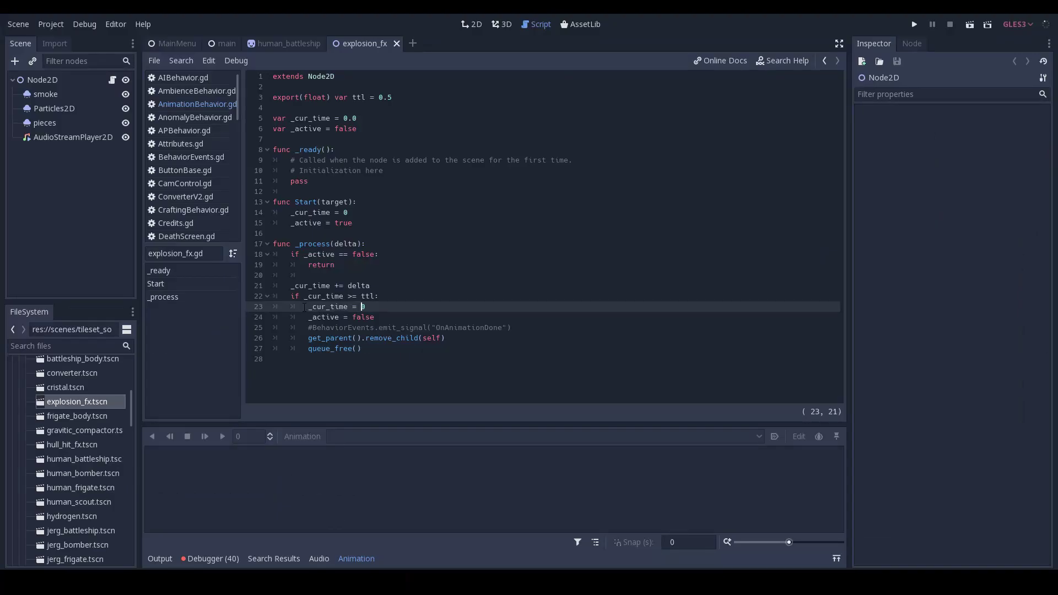
- Highlight a few lines of the effect script
{"action": "left_click_drag", "start_coordinate": [308, 306], "coordinate": [419, 327]}
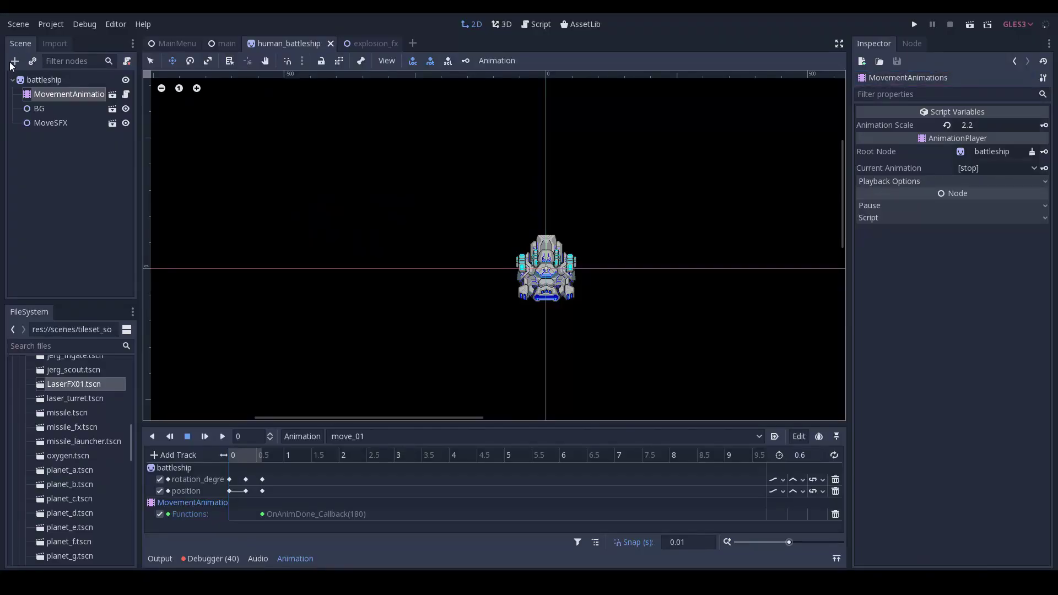
{"action": "left_click", "coordinate": [14, 63]}
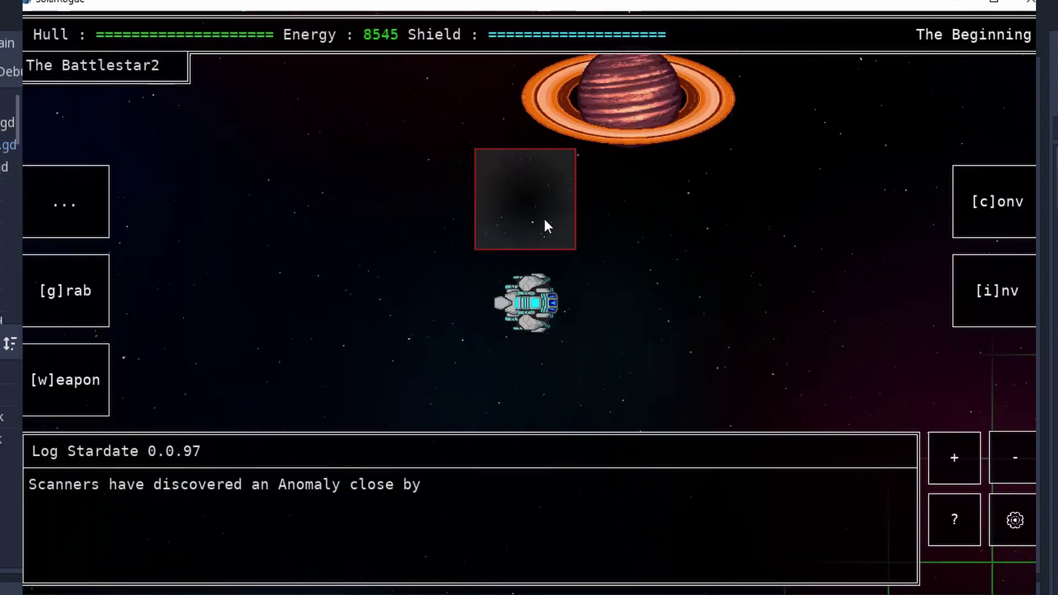
- Move the Battlestar2 around the ringed planet: four tiles up, one down, then two right
{"action": "left_click", "coordinate": [544, 219]}
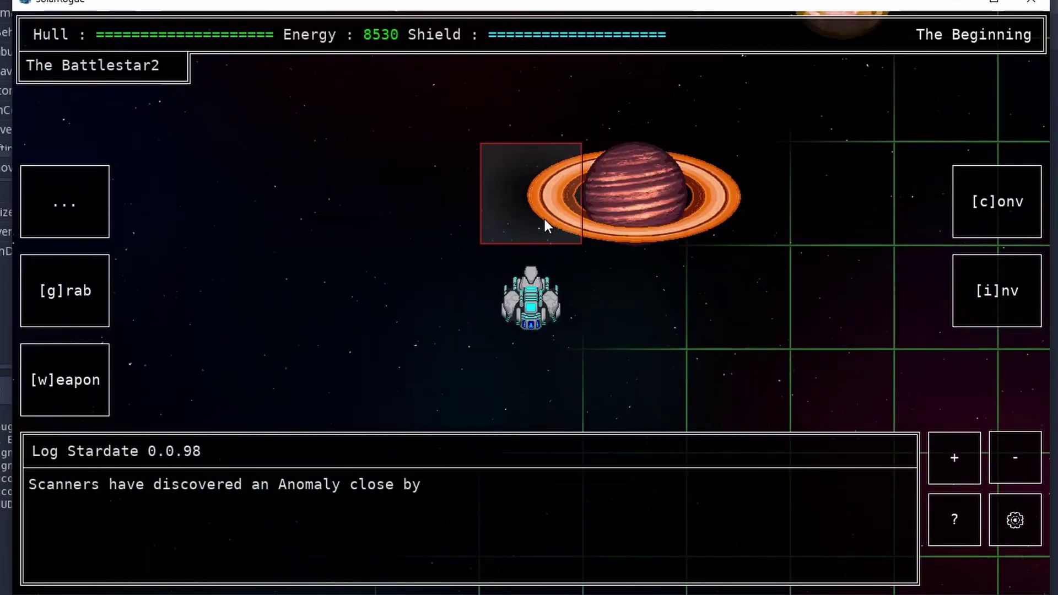
{"action": "left_click", "coordinate": [524, 200]}
{"action": "left_click", "coordinate": [532, 177]}
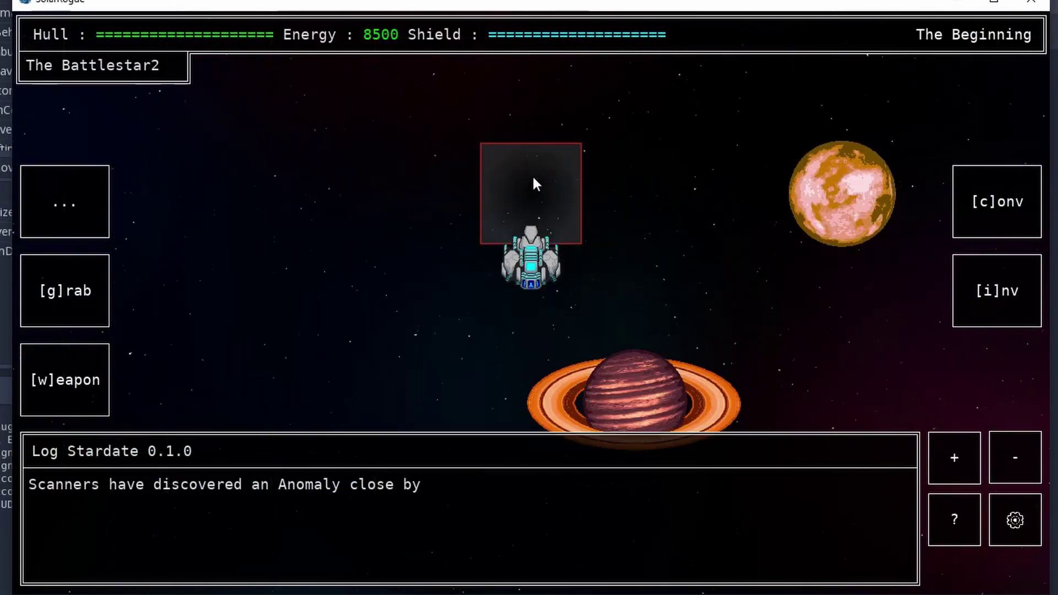
{"action": "left_click", "coordinate": [550, 220]}
{"action": "left_click", "coordinate": [546, 388]}
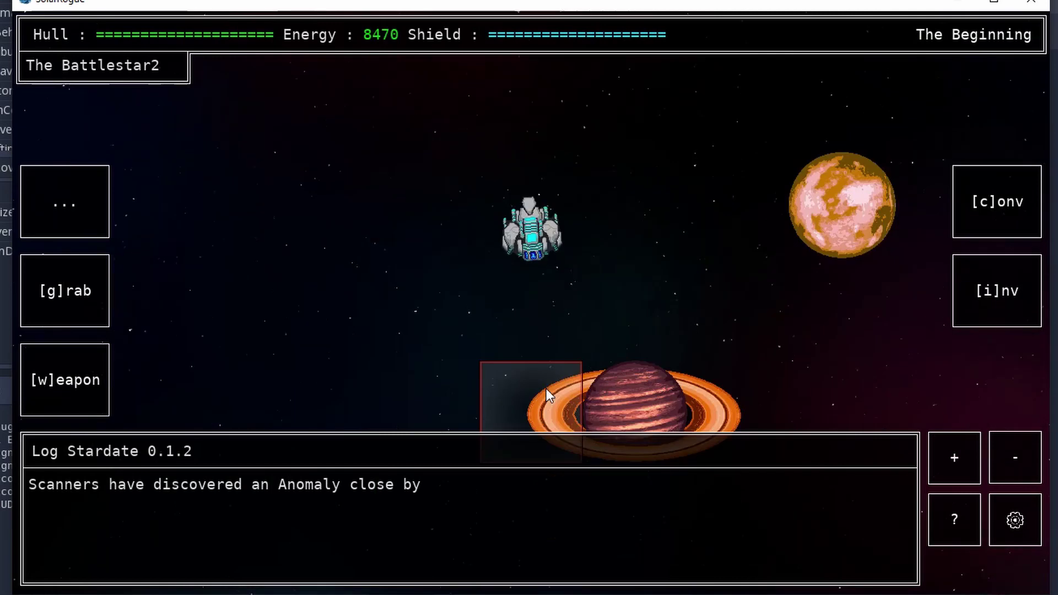
{"action": "left_click", "coordinate": [617, 329]}
{"action": "scroll", "coordinate": [618, 312], "scroll_direction": "down", "scroll_amount": 2}
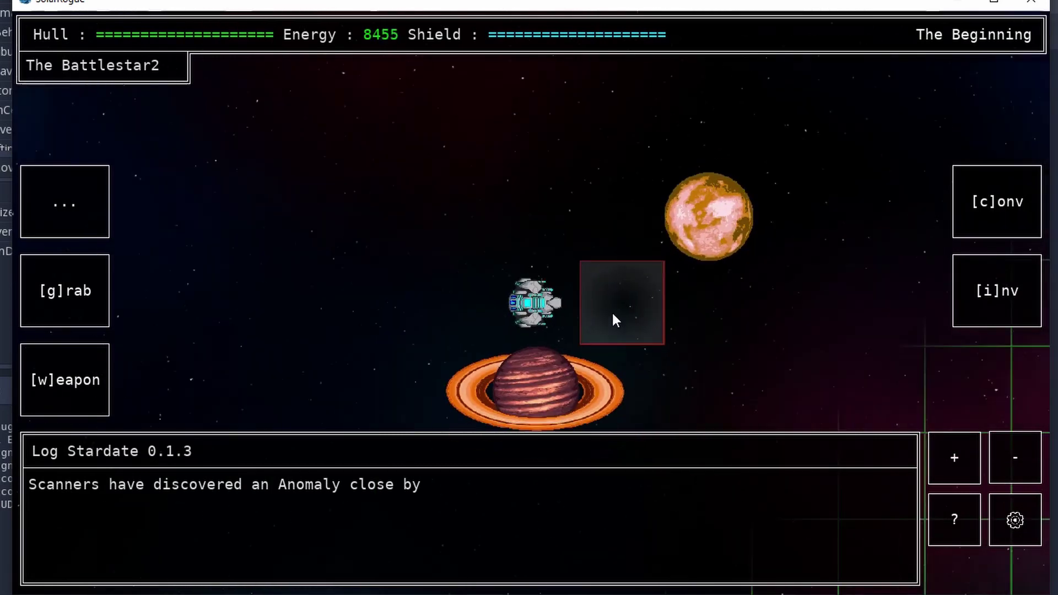
{"action": "left_click", "coordinate": [609, 319]}
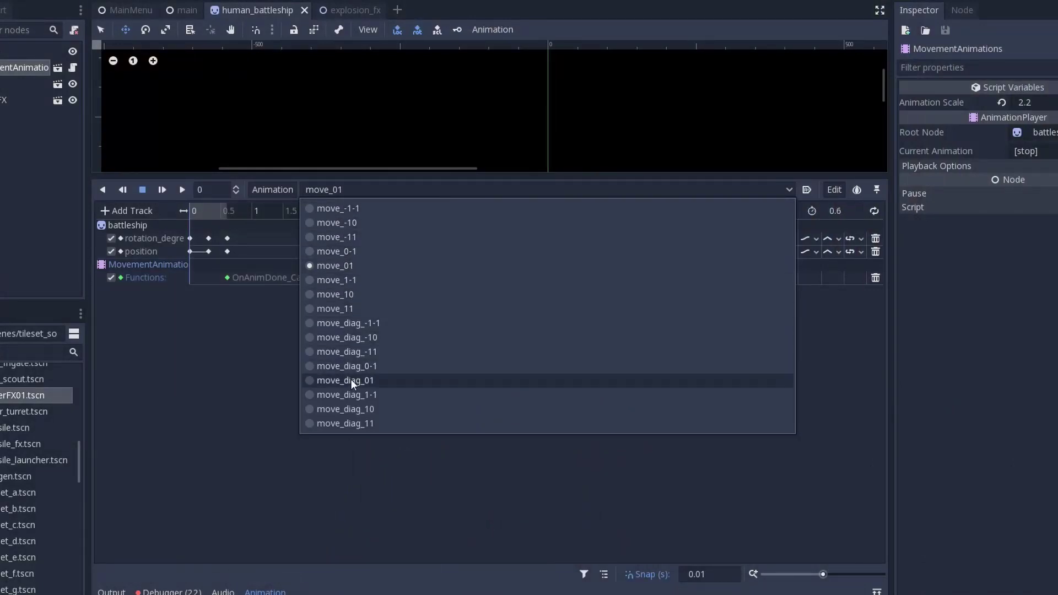
- Enlarge and recentre the scene view above the animation panel, keeping move_01 selected
{"action": "left_click", "coordinate": [457, 187]}
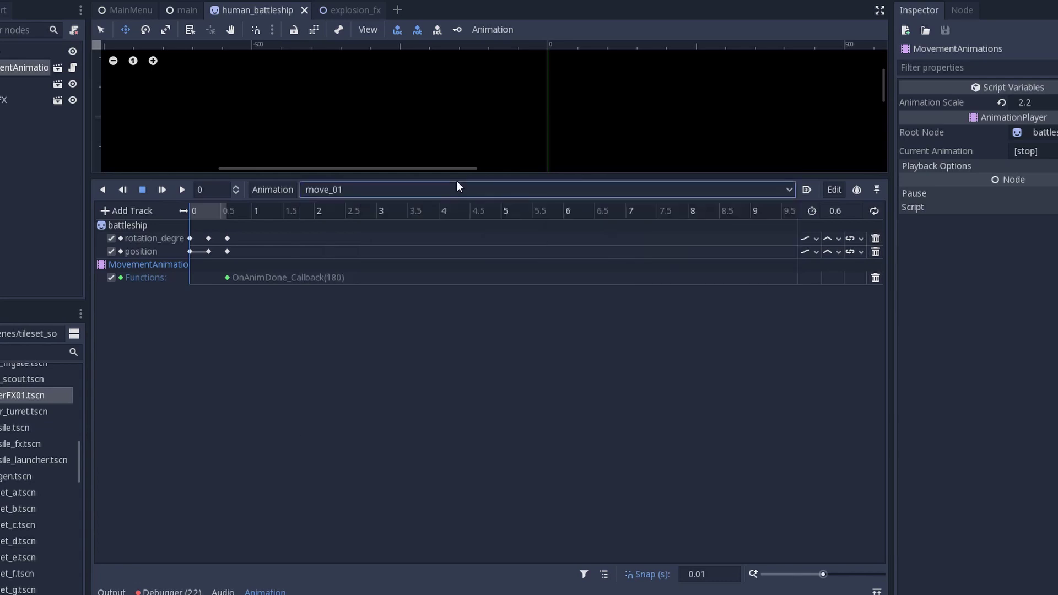
{"action": "left_click_drag", "start_coordinate": [456, 176], "coordinate": [507, 361]}
{"action": "middle_click_drag", "start_coordinate": [682, 255], "coordinate": [610, 200]}
{"action": "scroll", "coordinate": [353, 221], "scroll_direction": "up", "scroll_amount": 1}
- Preview the move_-1-1, move_-10 and move_-11 animations on the battleship
{"action": "left_click", "coordinate": [365, 374]}
{"action": "left_click", "coordinate": [348, 383]}
{"action": "left_click", "coordinate": [182, 373]}
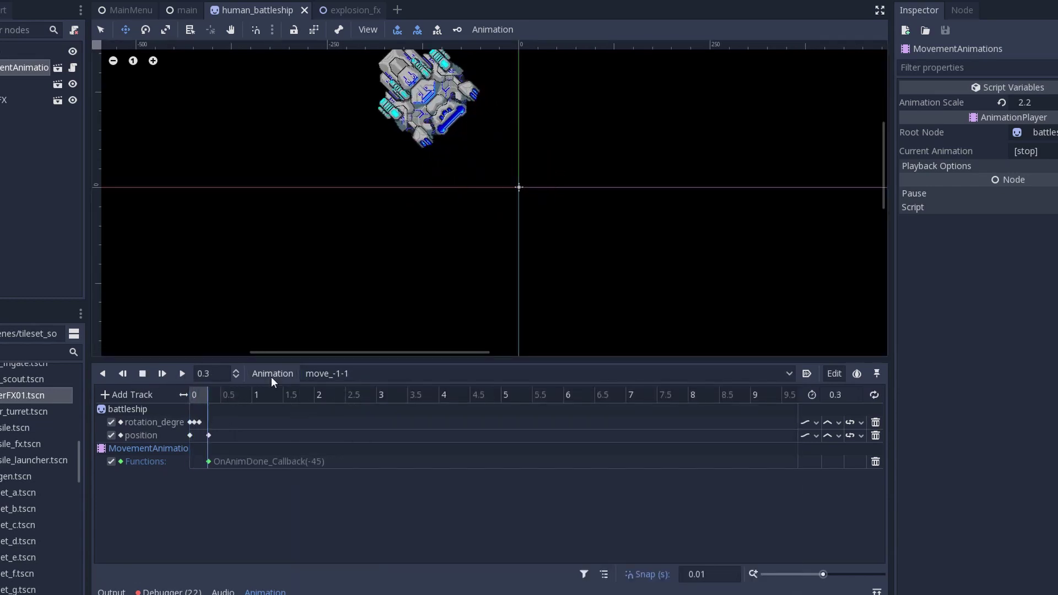
{"action": "left_click", "coordinate": [320, 377]}
{"action": "left_click", "coordinate": [351, 397]}
{"action": "left_click", "coordinate": [187, 373]}
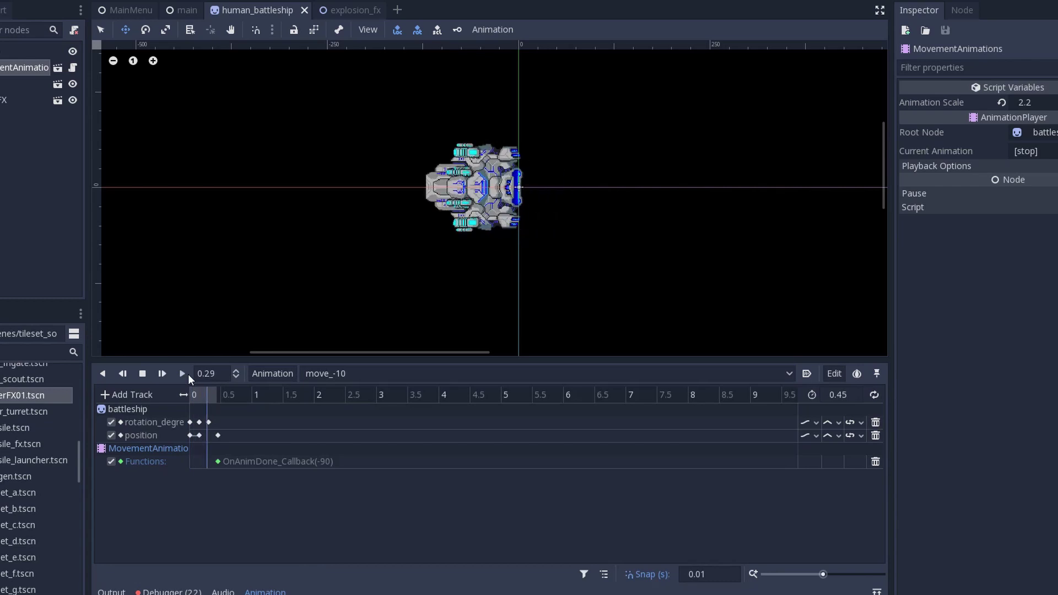
{"action": "left_click", "coordinate": [358, 373]}
{"action": "left_click", "coordinate": [336, 412]}
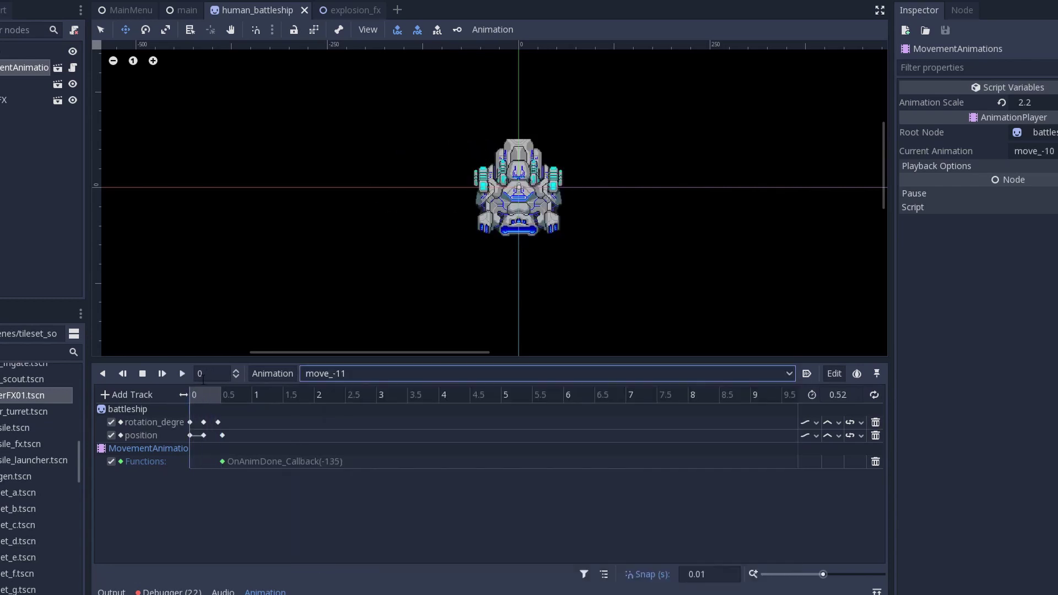
{"action": "left_click", "coordinate": [181, 374]}
- Preview the move_0-1, move_01 and move_1-1 animations on the battleship
{"action": "left_click", "coordinate": [366, 374]}
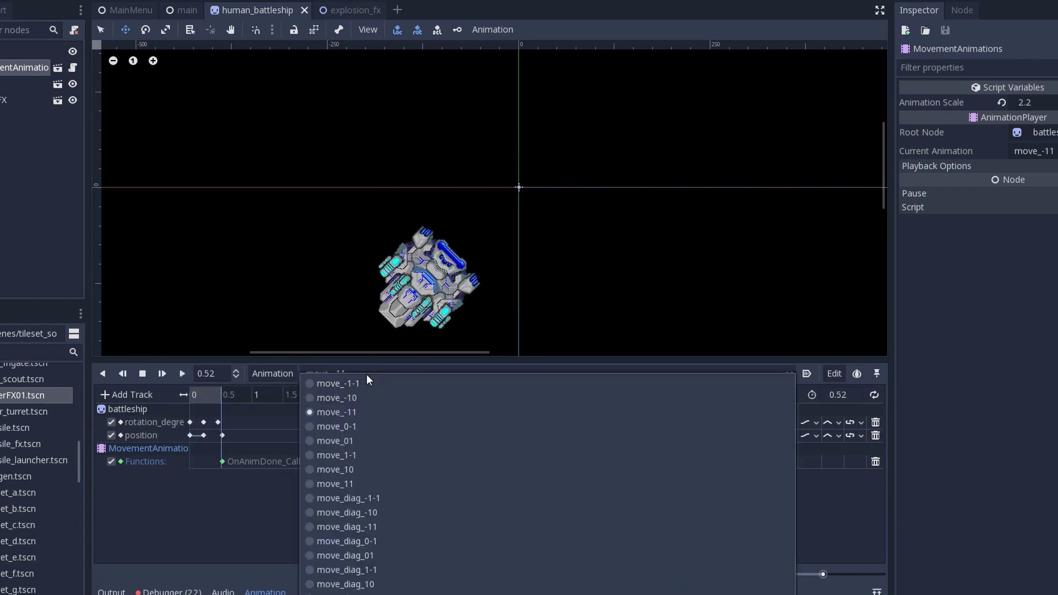
{"action": "left_click", "coordinate": [363, 427]}
{"action": "left_click", "coordinate": [183, 374]}
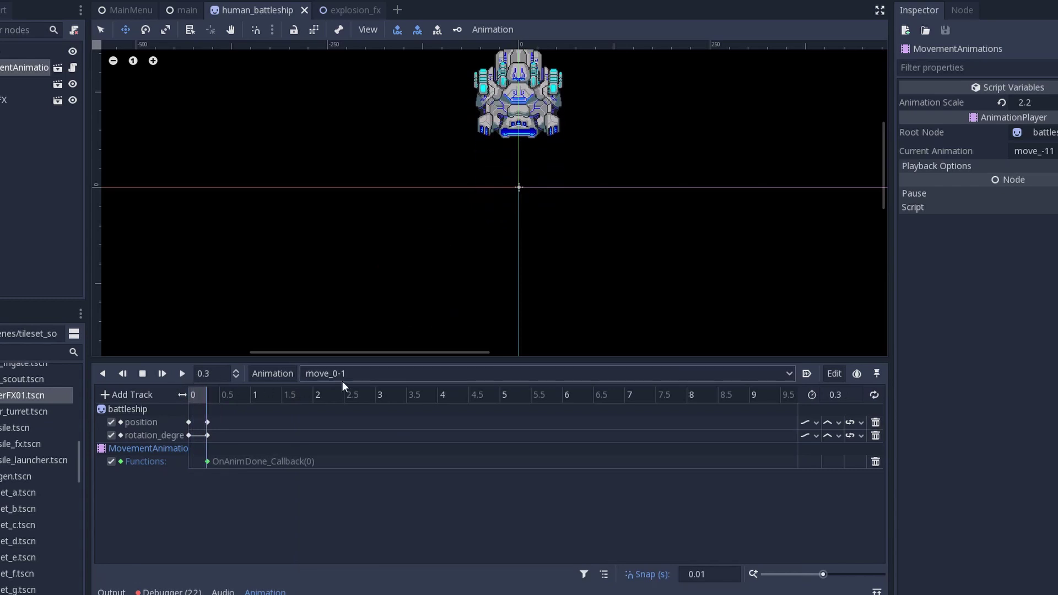
{"action": "left_click", "coordinate": [342, 380]}
{"action": "left_click", "coordinate": [338, 441]}
{"action": "left_click", "coordinate": [181, 373]}
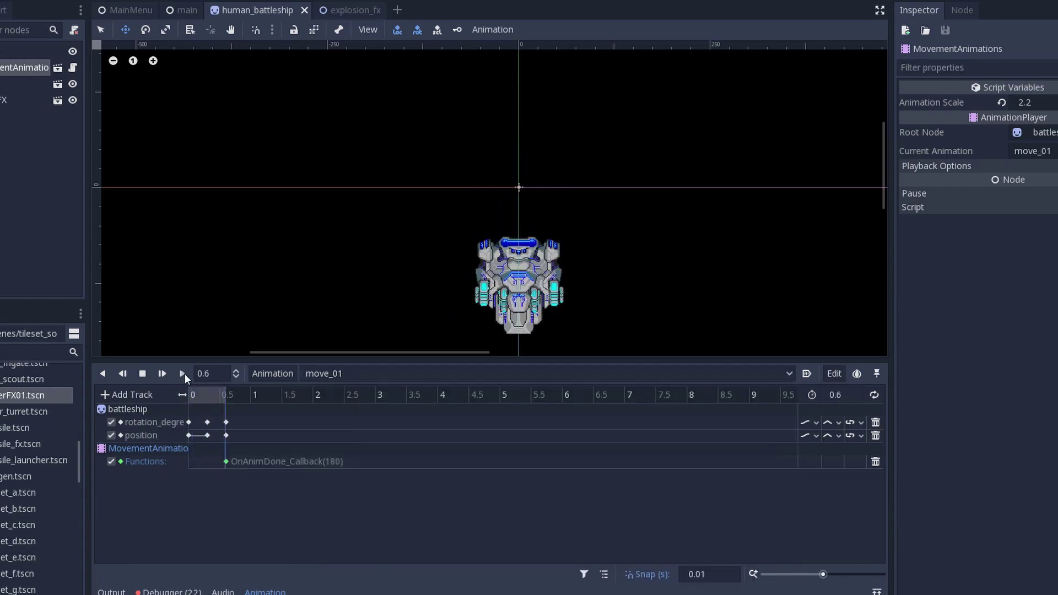
{"action": "left_click", "coordinate": [359, 381]}
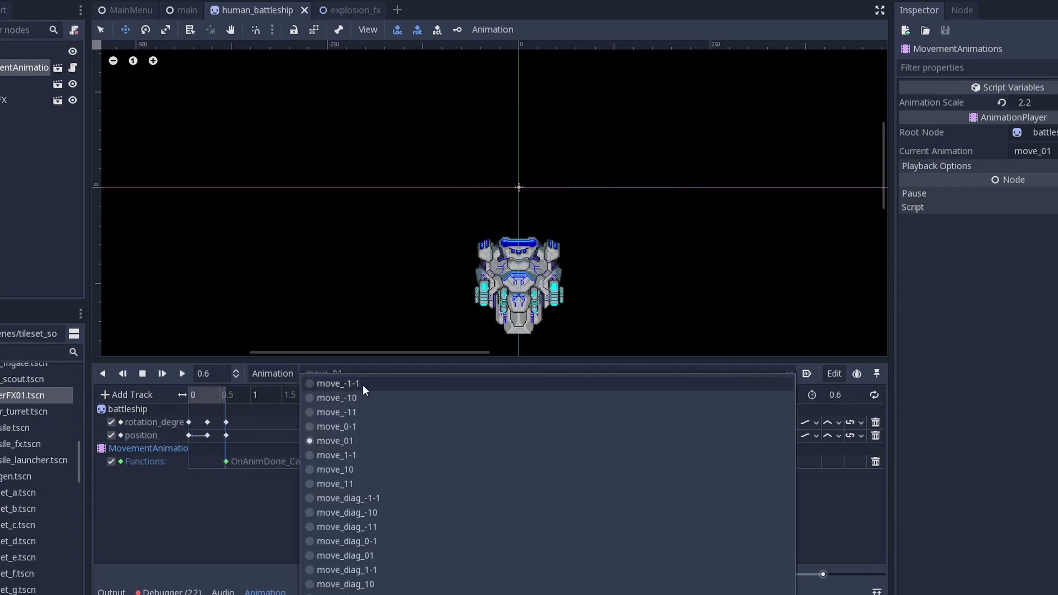
{"action": "left_click", "coordinate": [347, 455]}
{"action": "left_click", "coordinate": [182, 373]}
- Select move_10, then load and preview move_diag_-1-1 on the battleship
{"action": "left_click", "coordinate": [321, 374]}
{"action": "left_click", "coordinate": [347, 470]}
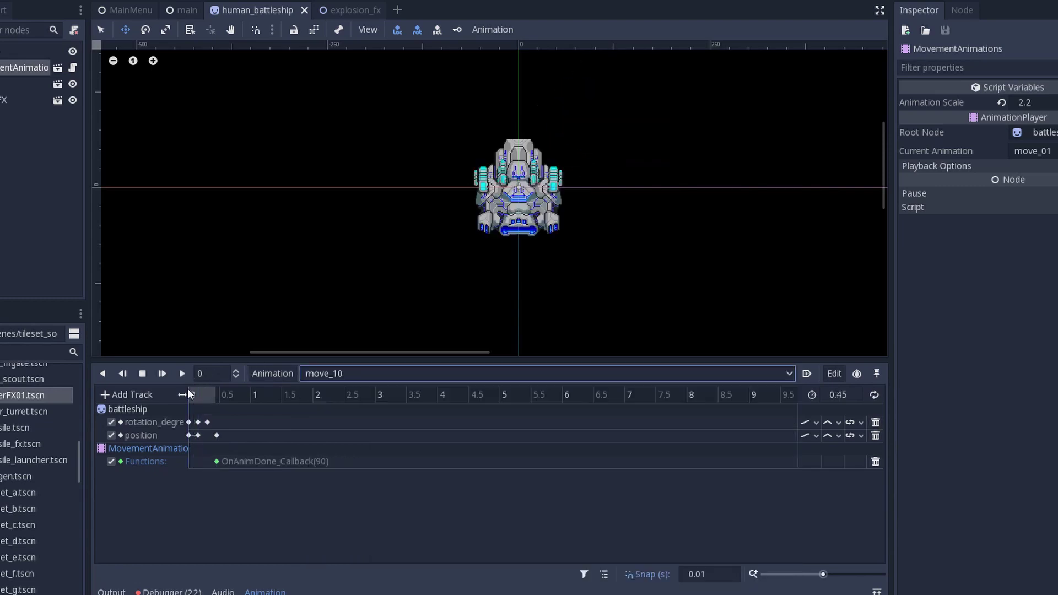
{"action": "left_click", "coordinate": [341, 373]}
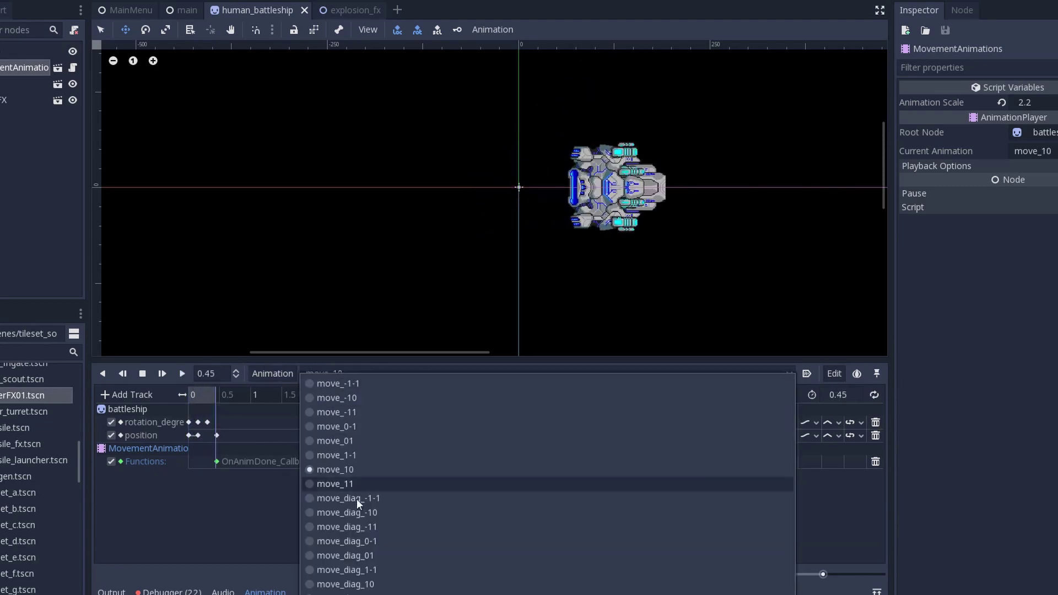
{"action": "left_click", "coordinate": [366, 499]}
{"action": "left_click", "coordinate": [182, 374]}
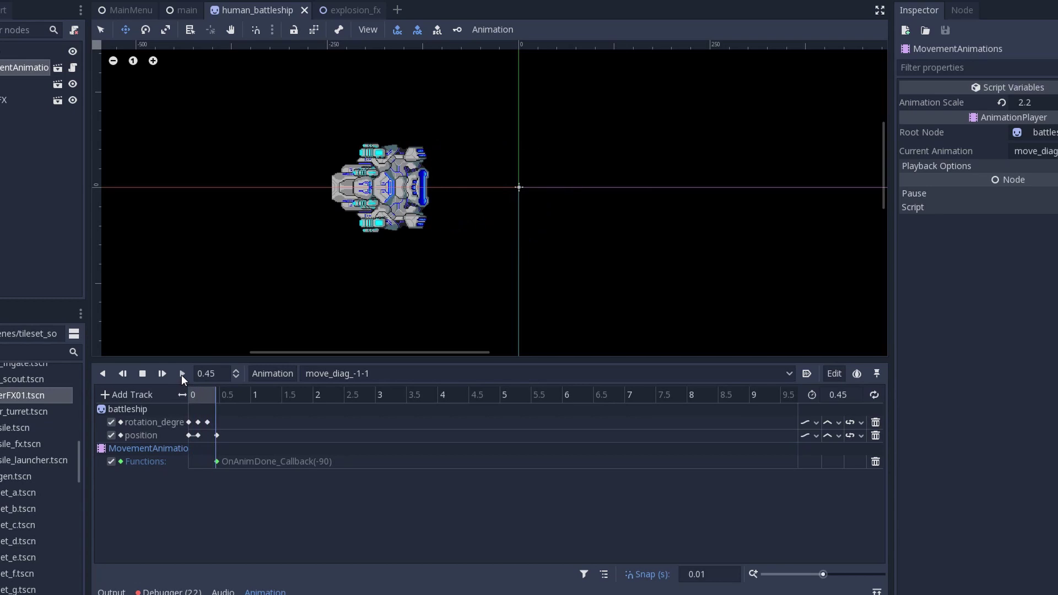